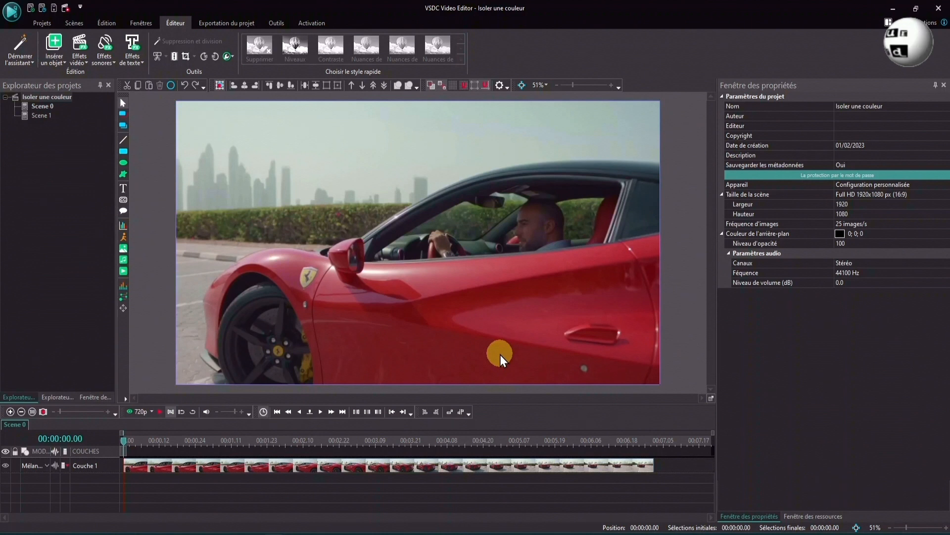
# Select the Ferrari video in Scene 0 and look through the colour correction video effects, down to Teinte/Saturation/Luminosité
pyautogui.click(500, 354)
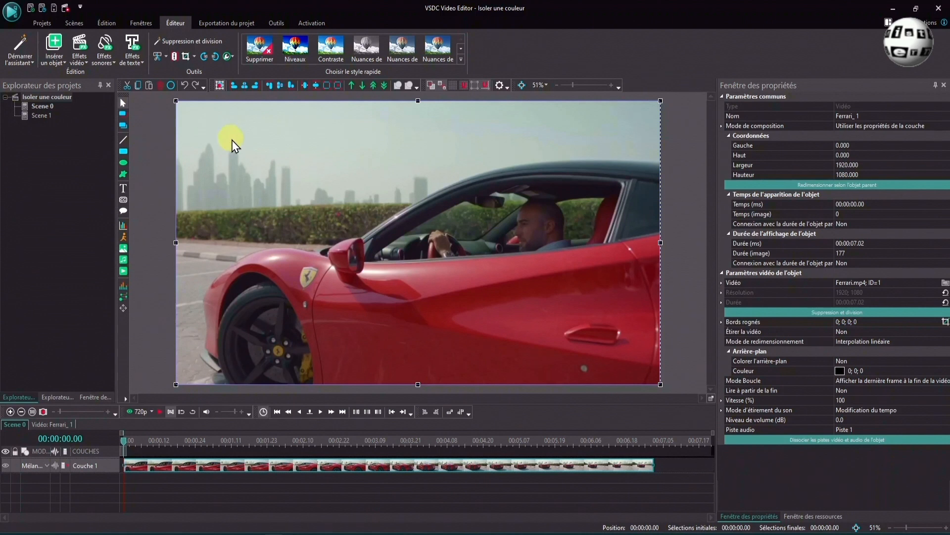
pyautogui.click(80, 50)
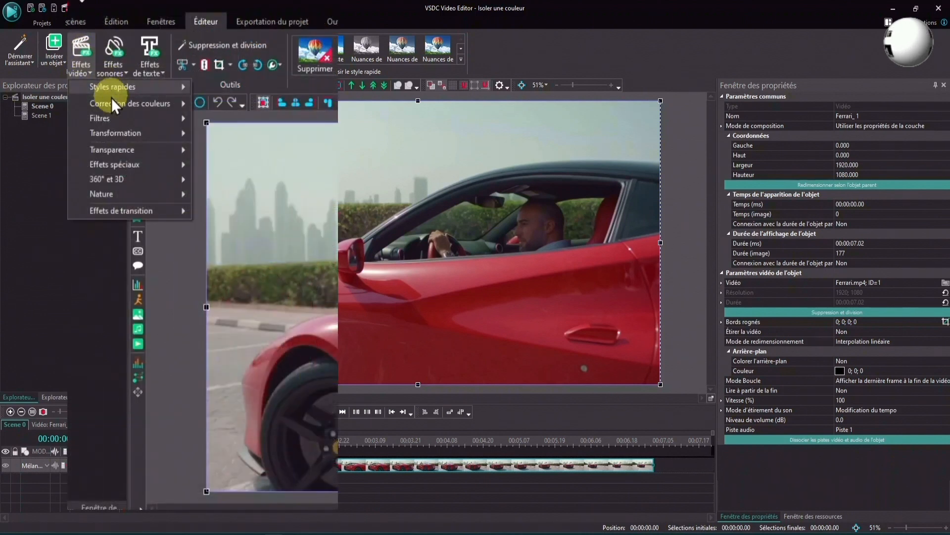
pyautogui.moveTo(112, 98)
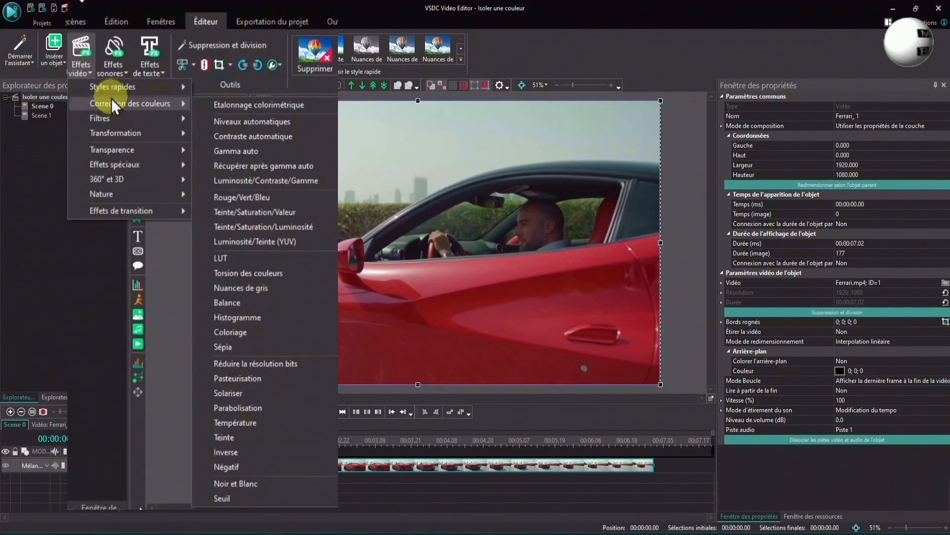
pyautogui.click(314, 223)
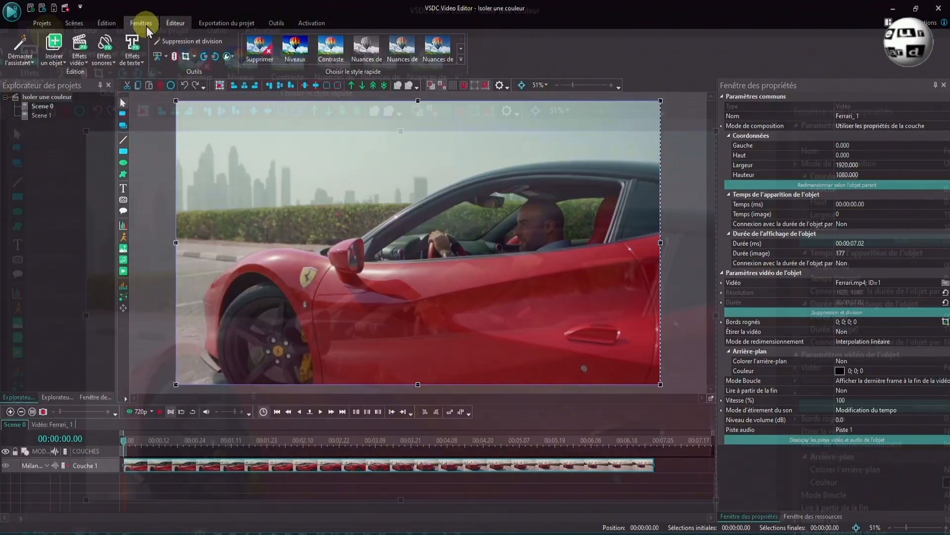
# Show the Étalonnage colorimétrique window, view its Courbes HSL colour wheel, and hide the window again
pyautogui.click(144, 24)
pyautogui.click(158, 67)
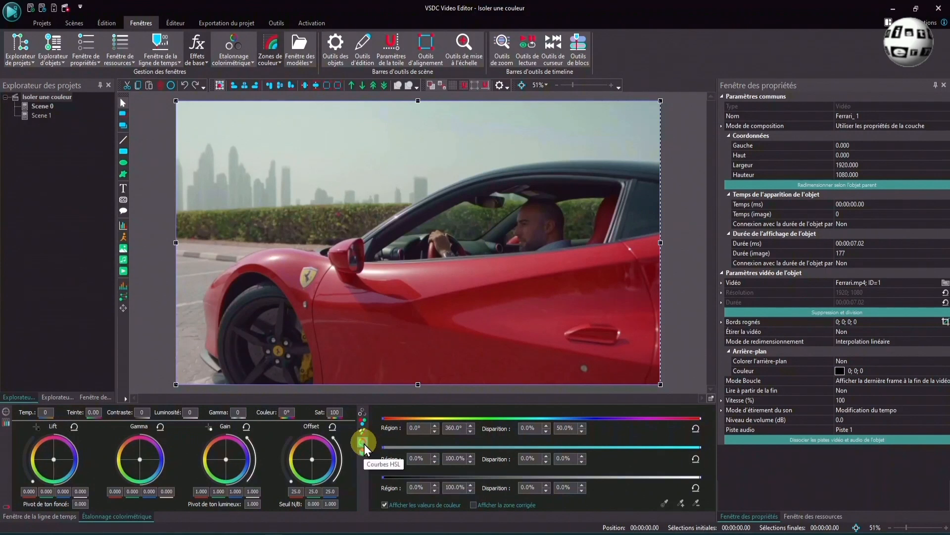
pyautogui.click(364, 449)
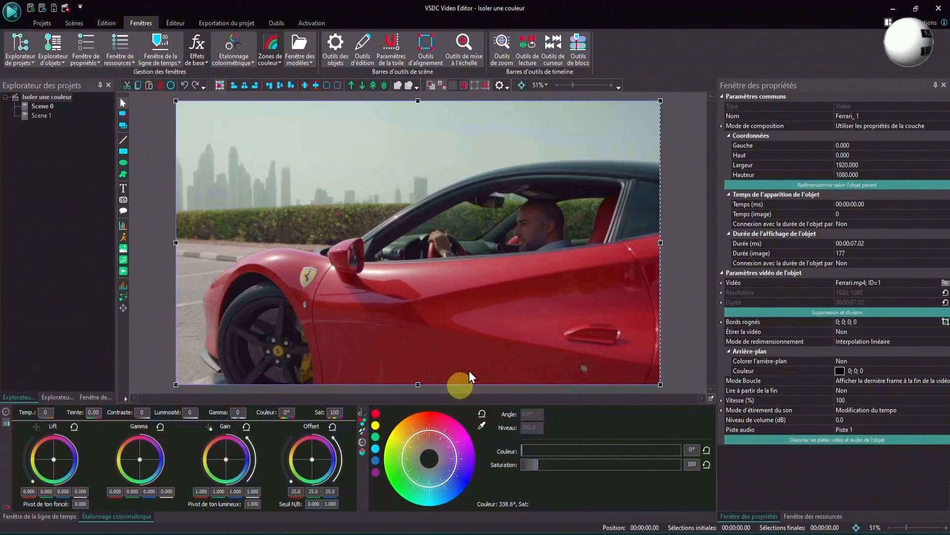
pyautogui.click(235, 53)
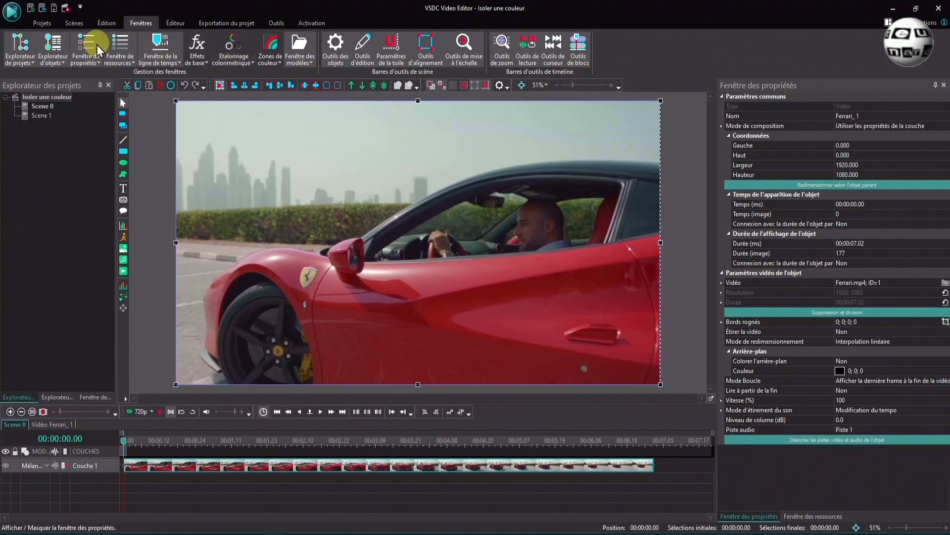
# Apply the Teinte/Saturation/Valeur colour correction effect to the Ferrari video and accept its position settings
pyautogui.click(173, 24)
pyautogui.click(82, 54)
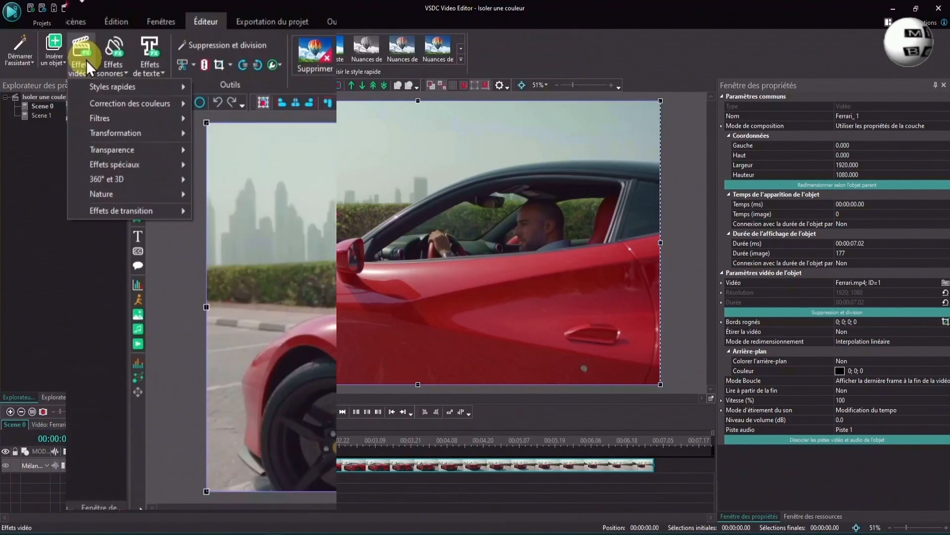
pyautogui.moveTo(108, 104)
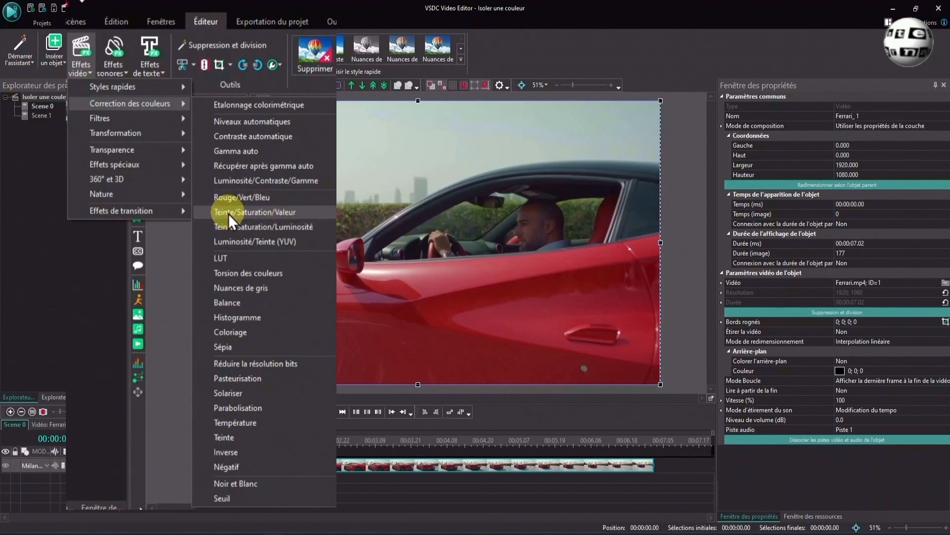
pyautogui.click(257, 214)
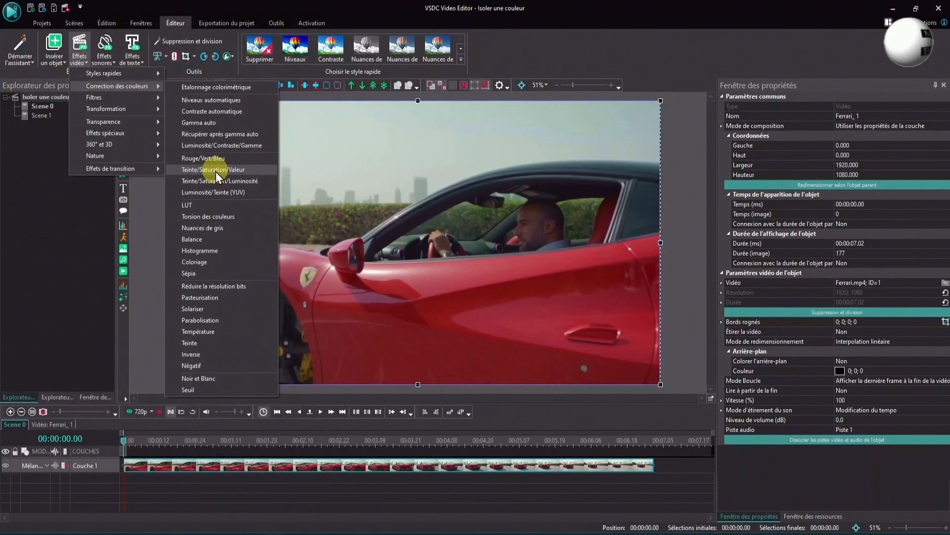
pyautogui.click(558, 323)
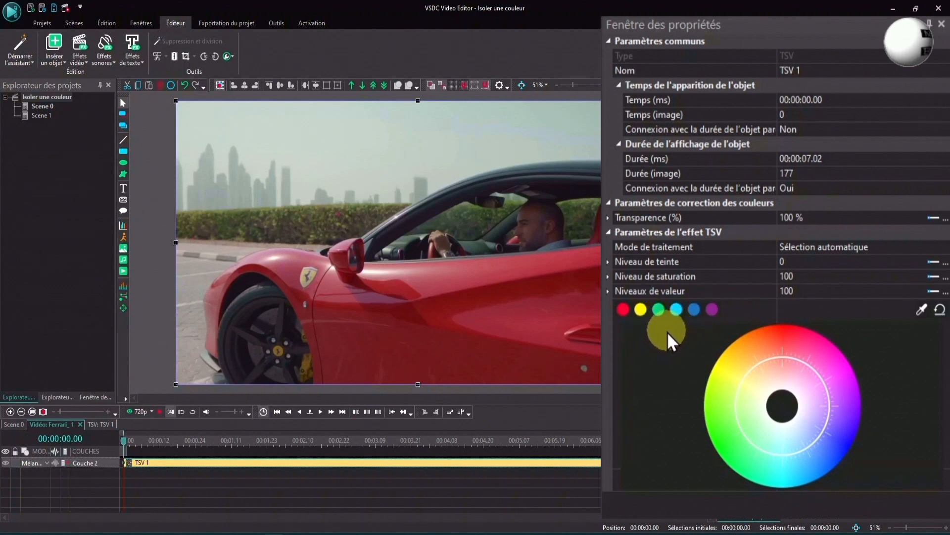
# Isolate red on the TSV colour wheel: pull the two outer red points into the centre and adjust the middle point's saturation
pyautogui.click(625, 313)
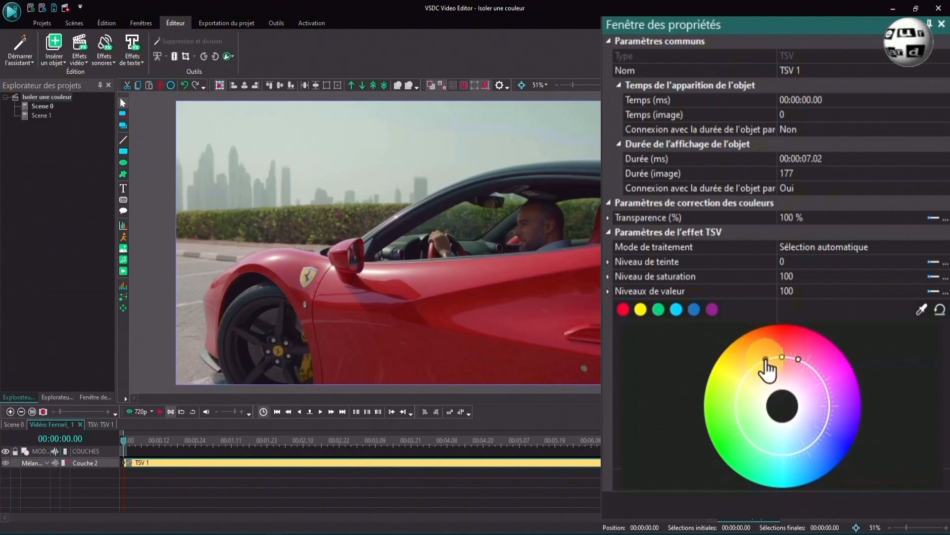
pyautogui.moveTo(767, 360); pyautogui.dragTo(779, 391)
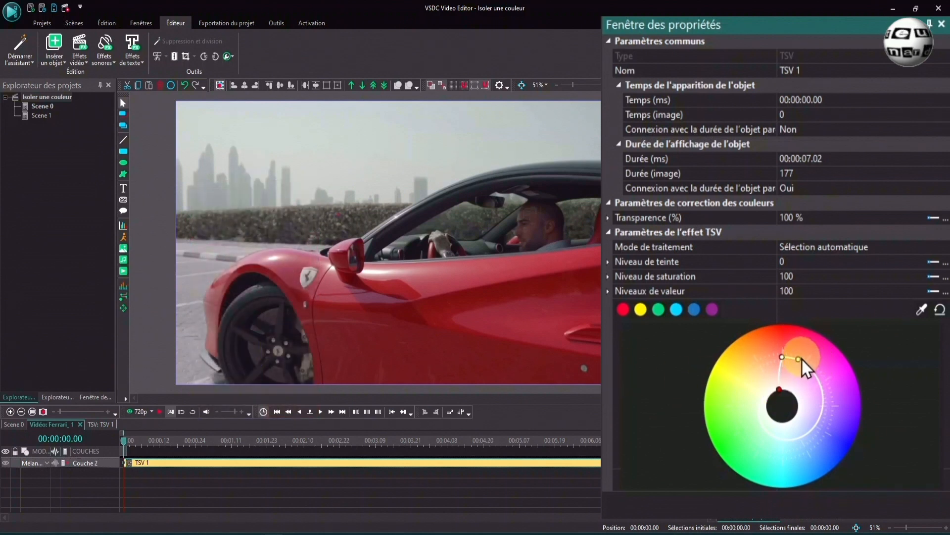
pyautogui.moveTo(795, 363); pyautogui.dragTo(795, 391)
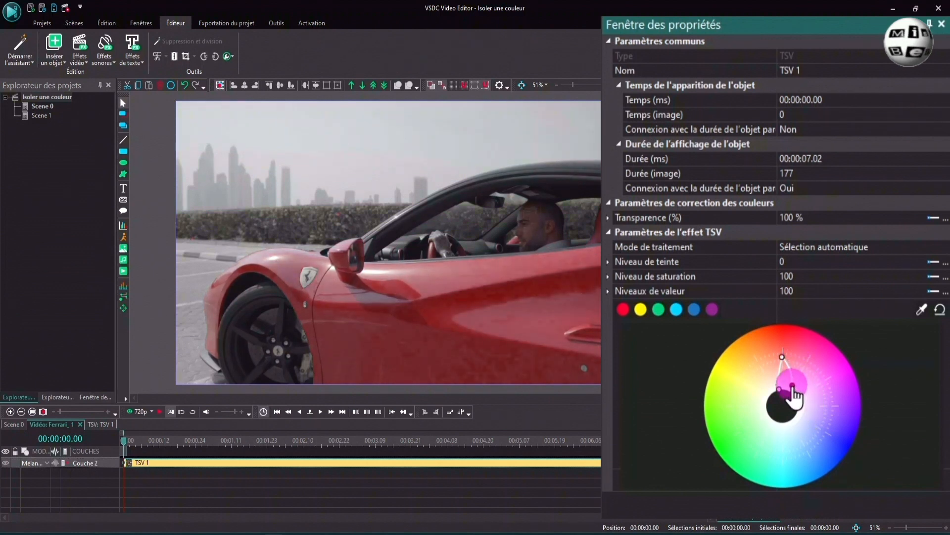
pyautogui.moveTo(796, 396)
pyautogui.mouseDown()
pyautogui.moveTo(793, 404)
pyautogui.moveTo(777, 376)
pyautogui.moveTo(791, 373)
pyautogui.moveTo(776, 405)
pyautogui.mouseUp()
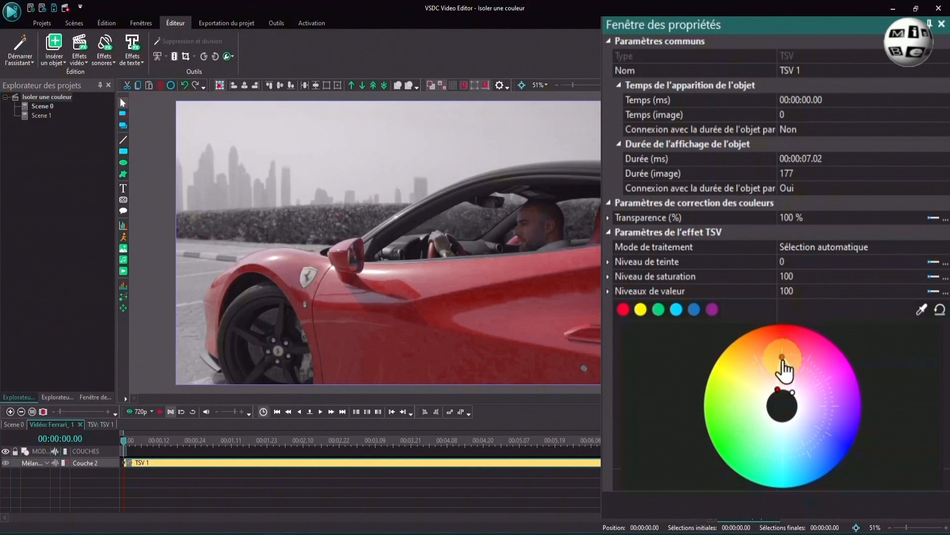
pyautogui.moveTo(784, 361); pyautogui.dragTo(784, 345)
pyautogui.moveTo(785, 350); pyautogui.dragTo(787, 360)
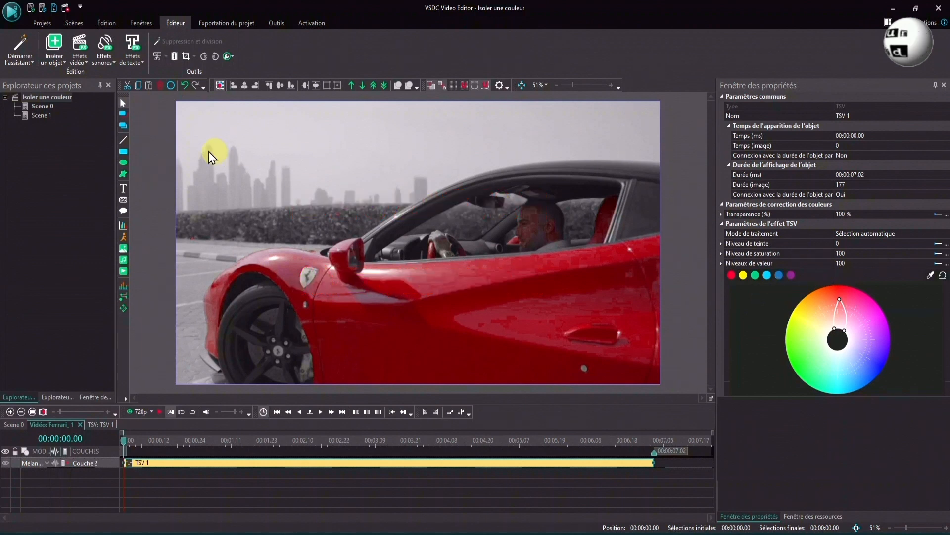
# In Scene 1, apply the Teinte/Saturation/Valeur effect to the Joggeurs video, covering the entire parent duration with its end position locked
pyautogui.doubleClick(33, 118)
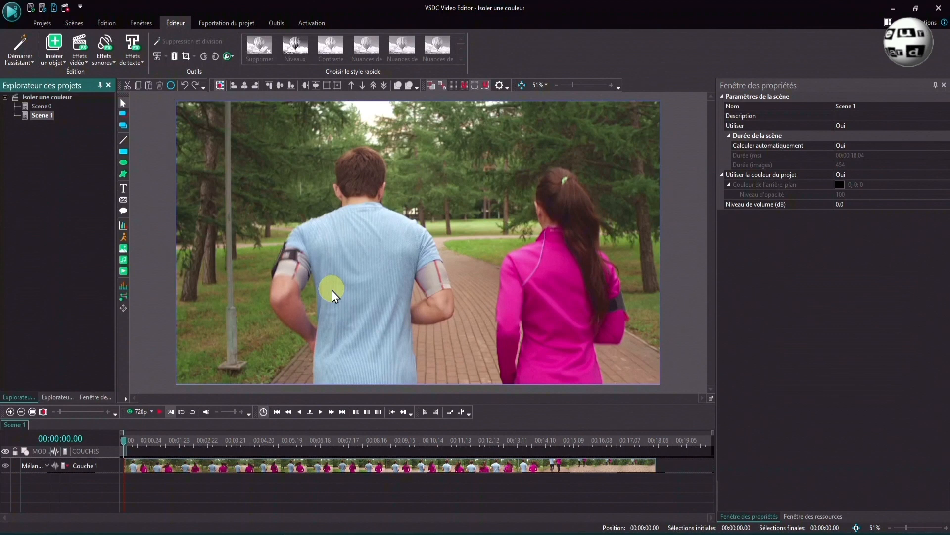
pyautogui.click(584, 368)
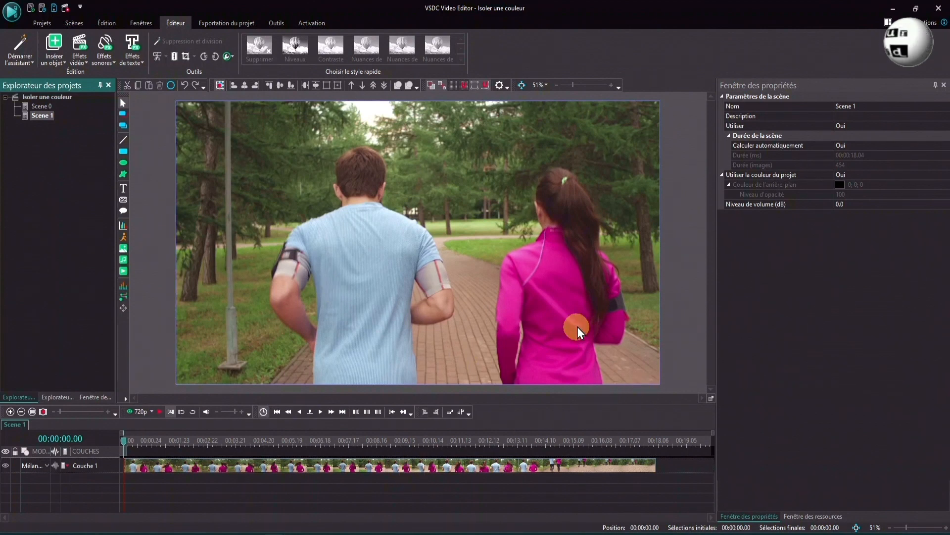
pyautogui.click(350, 467)
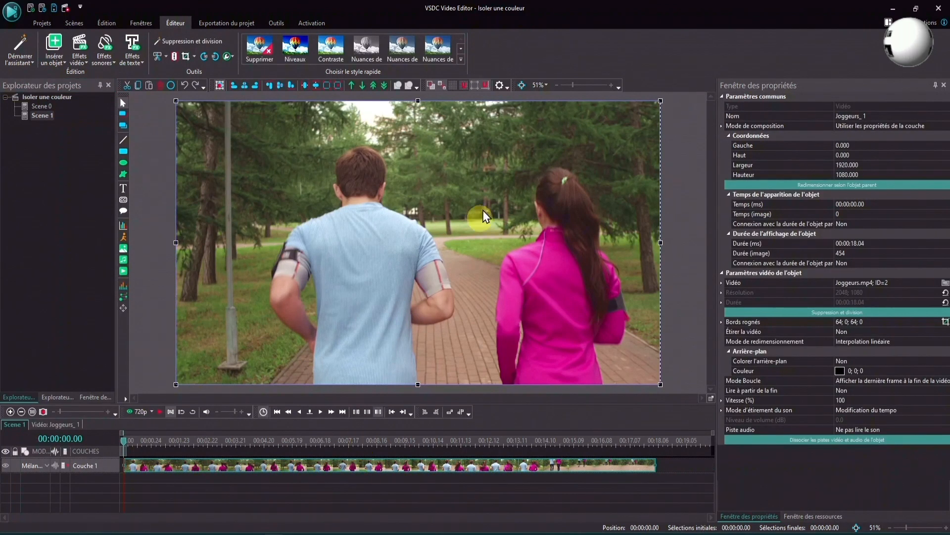
pyautogui.click(85, 51)
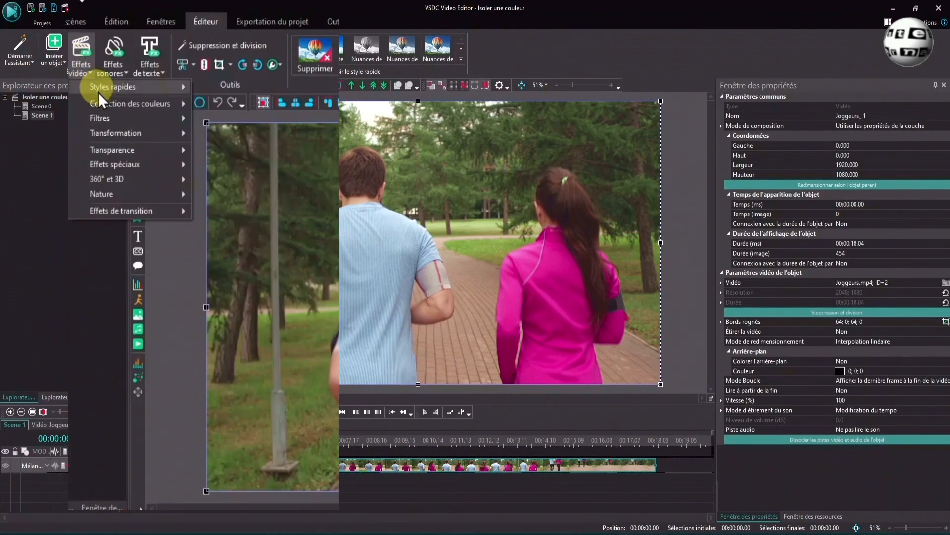
pyautogui.moveTo(106, 104)
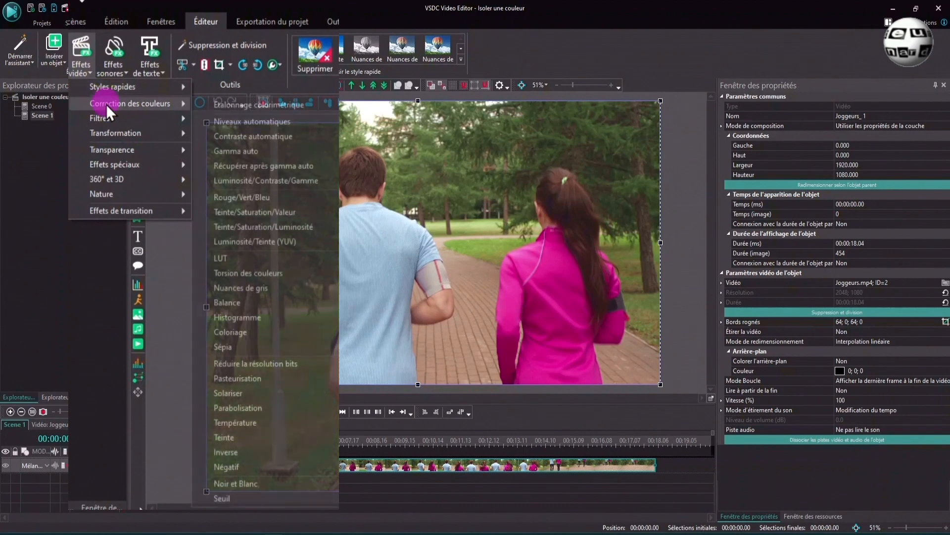
pyautogui.click(256, 216)
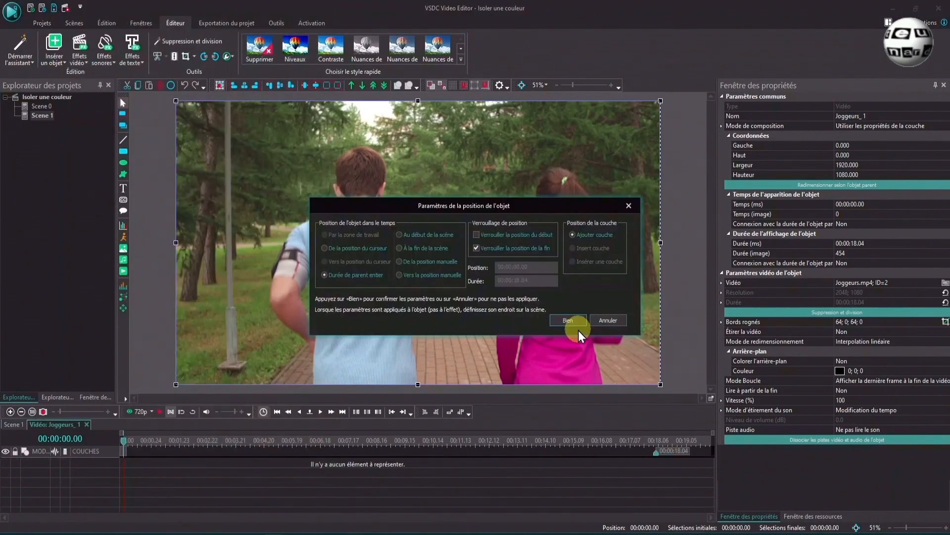
pyautogui.click(568, 320)
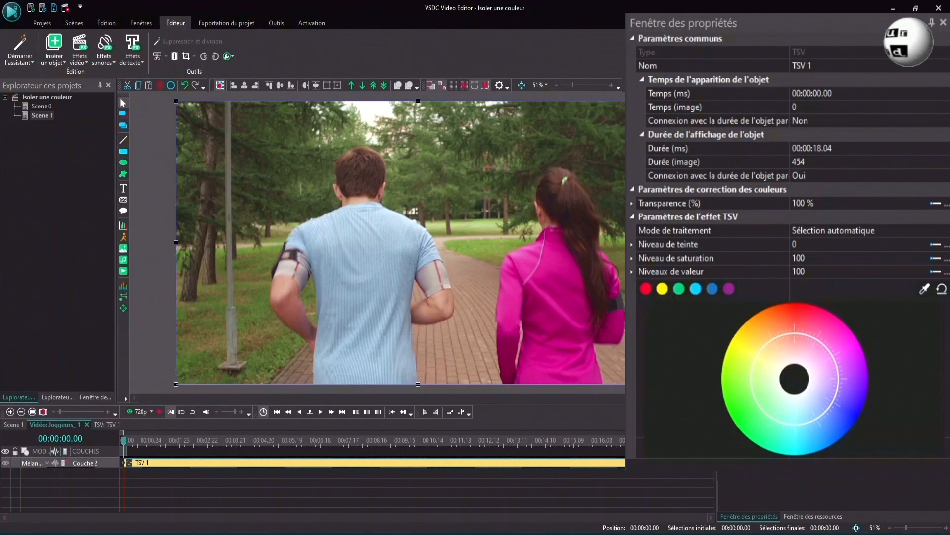
# Try isolating the pink jacket with the purple preset points on the colour wheel, and reset all of the wheel's values
pyautogui.click(731, 292)
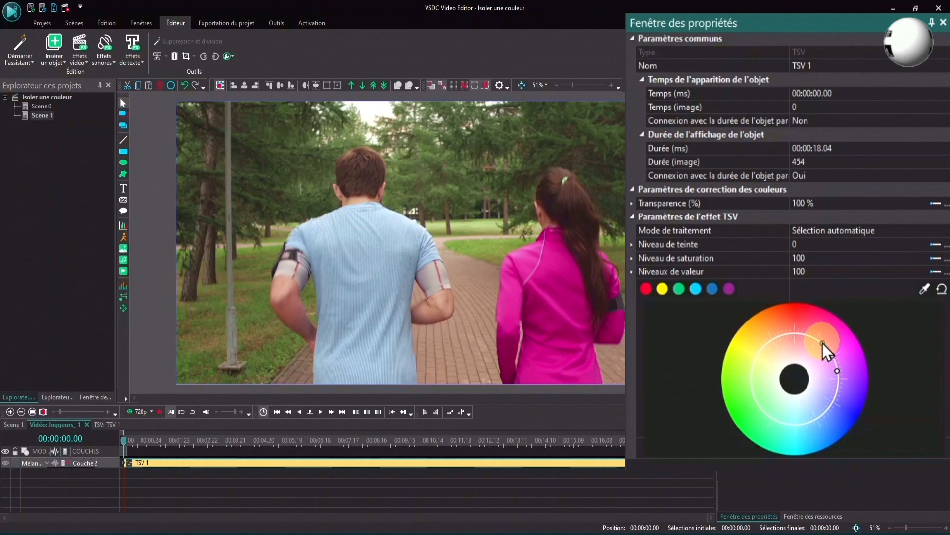
pyautogui.moveTo(823, 353)
pyautogui.mouseDown()
pyautogui.moveTo(808, 375)
pyautogui.moveTo(789, 375)
pyautogui.moveTo(795, 370)
pyautogui.mouseUp()
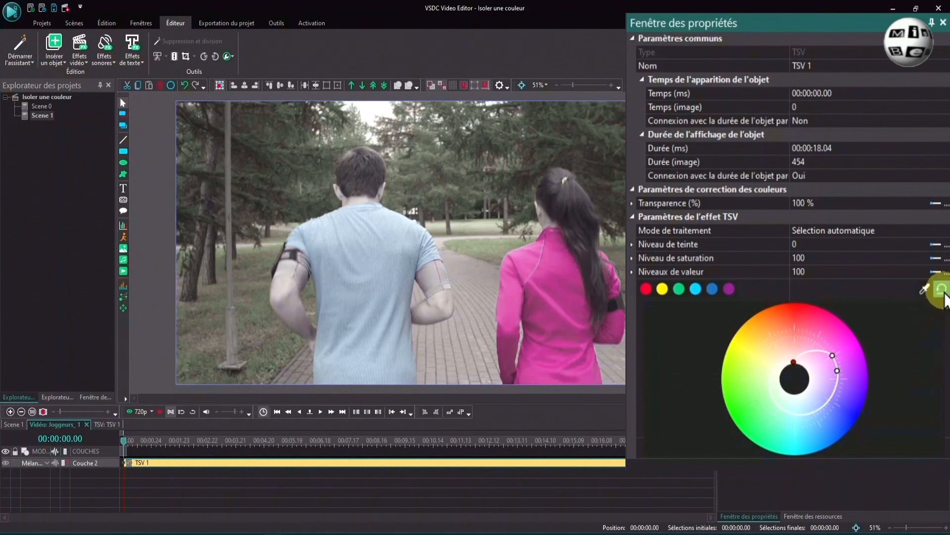
pyautogui.click(942, 289)
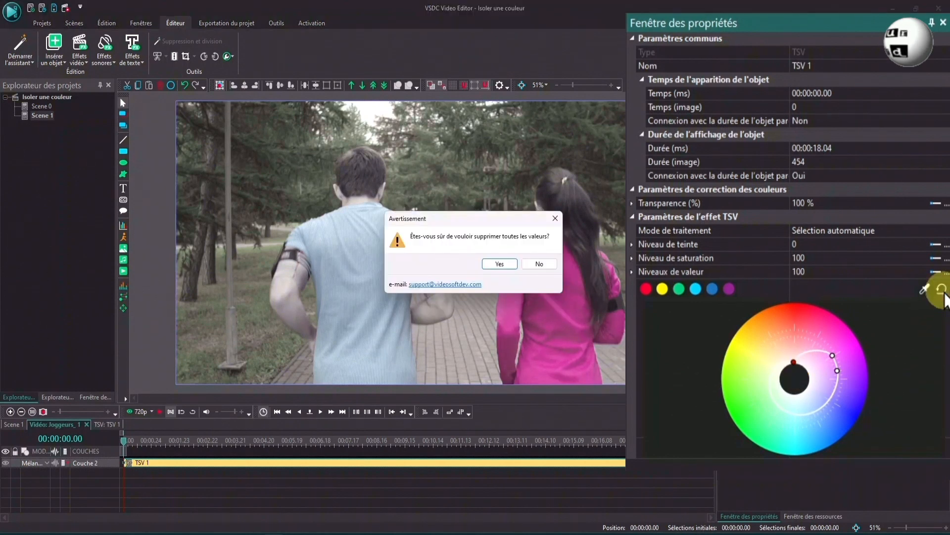
pyautogui.click(498, 272)
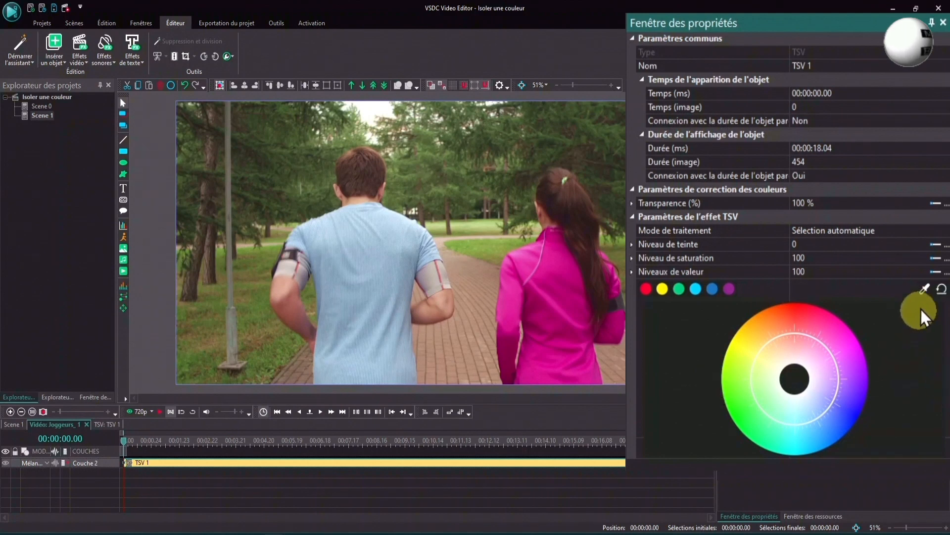
# Sample the woman's pink jacket with the colour picker and pull the two outer wheel points into the centre to isolate that pink
pyautogui.click(925, 288)
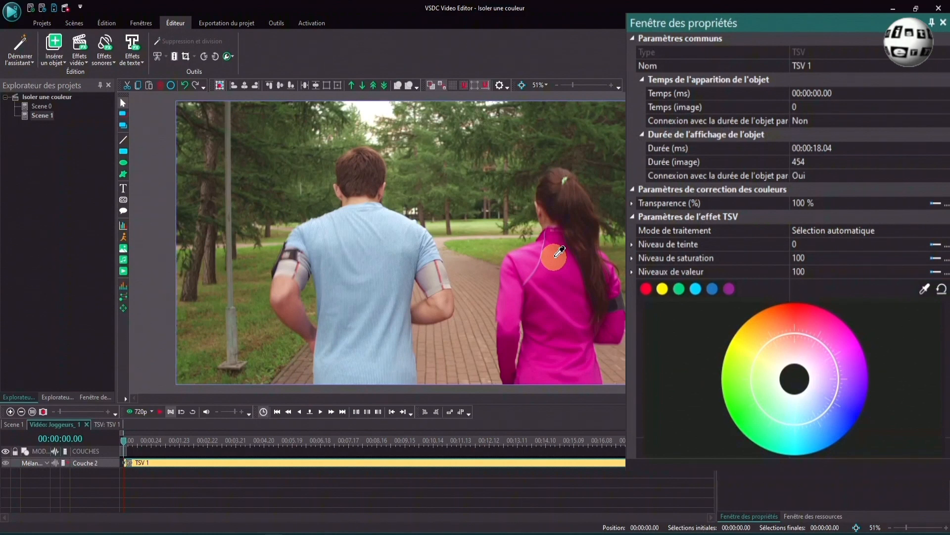
pyautogui.click(554, 256)
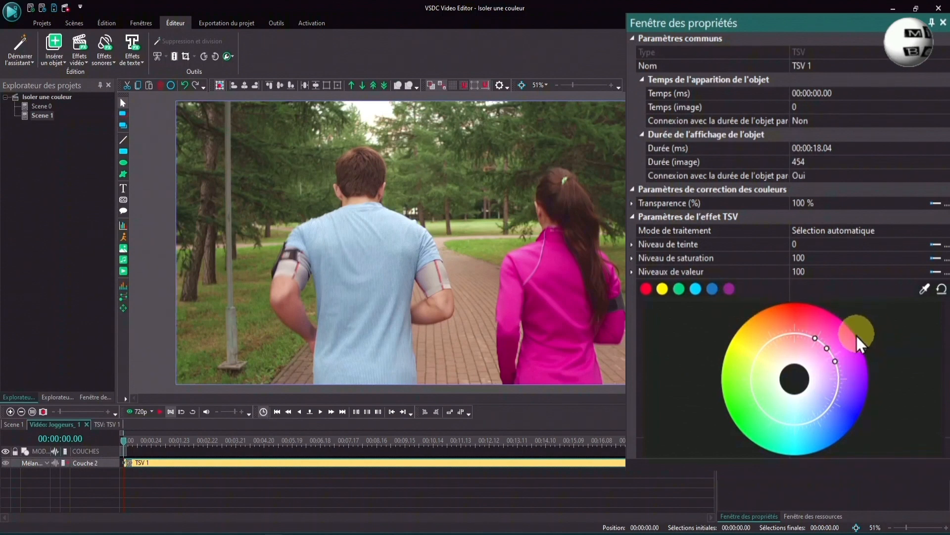
pyautogui.moveTo(816, 340); pyautogui.dragTo(797, 371)
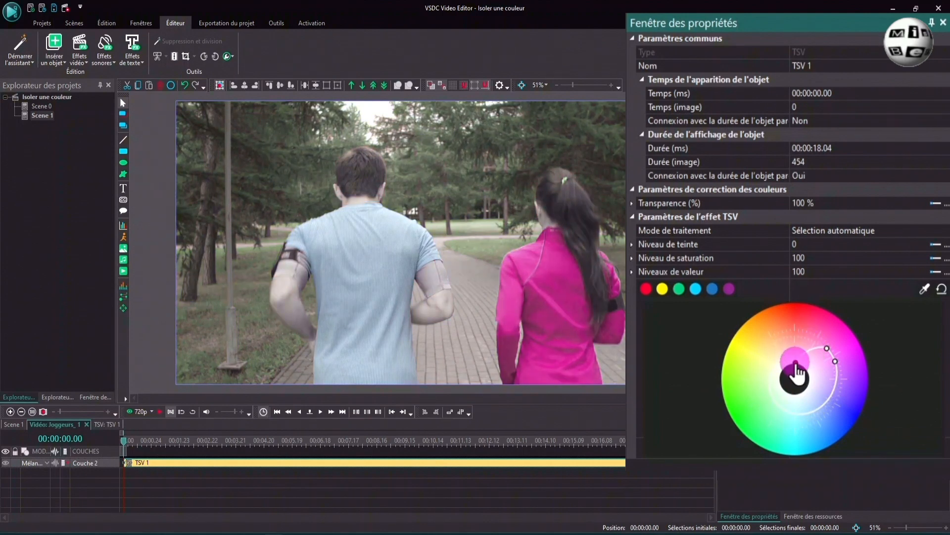
pyautogui.moveTo(796, 367); pyautogui.dragTo(806, 383)
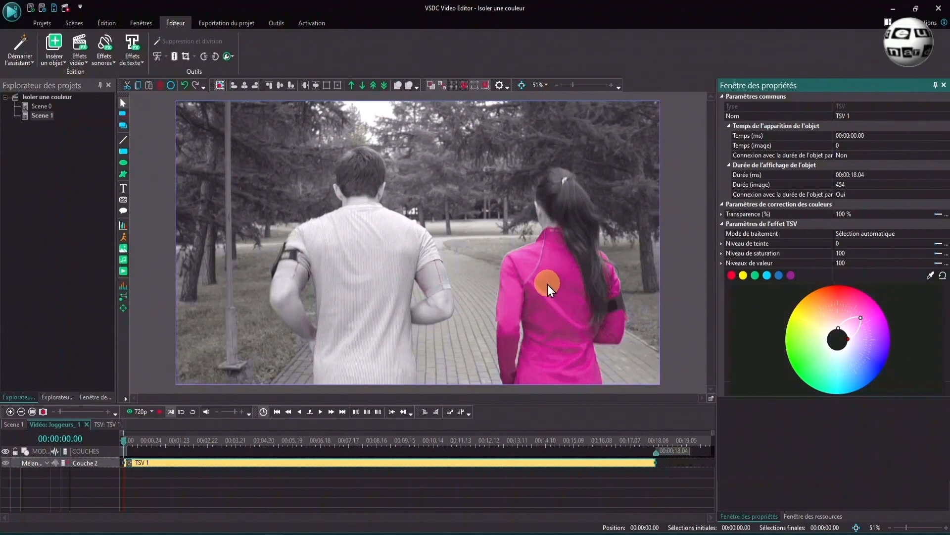
# Compare the joggers with their original colours by hiding the TSV effect layer and showing it again
pyautogui.click(6, 463)
pyautogui.click(6, 464)
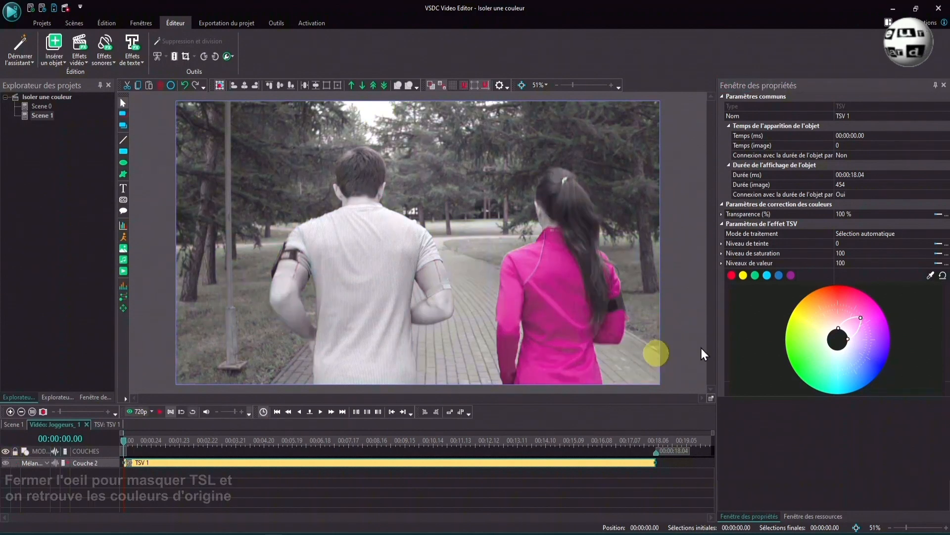
pyautogui.click(543, 277)
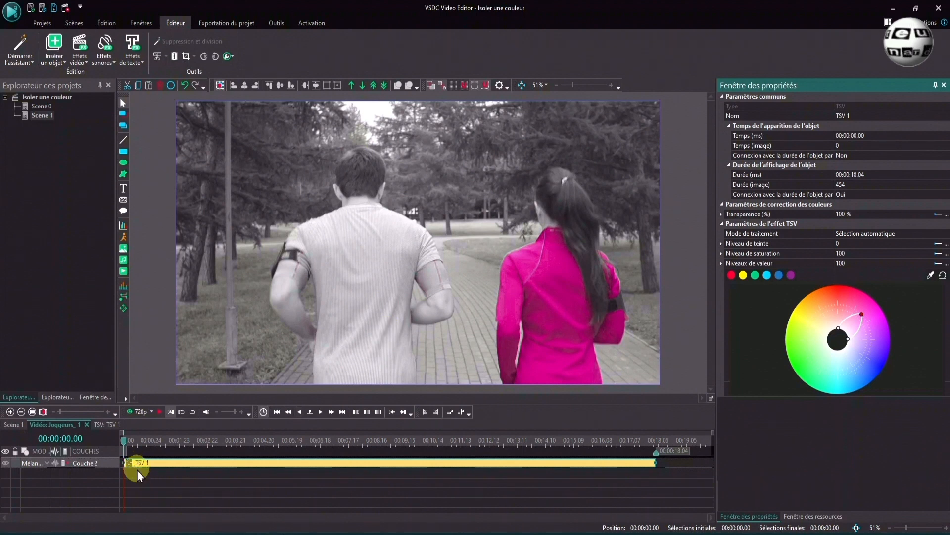
# Add a second Teinte/Saturation/Valeur effect to the Joggeurs video, covering the entire parent duration with its end position locked
pyautogui.click(79, 46)
pyautogui.moveTo(123, 99)
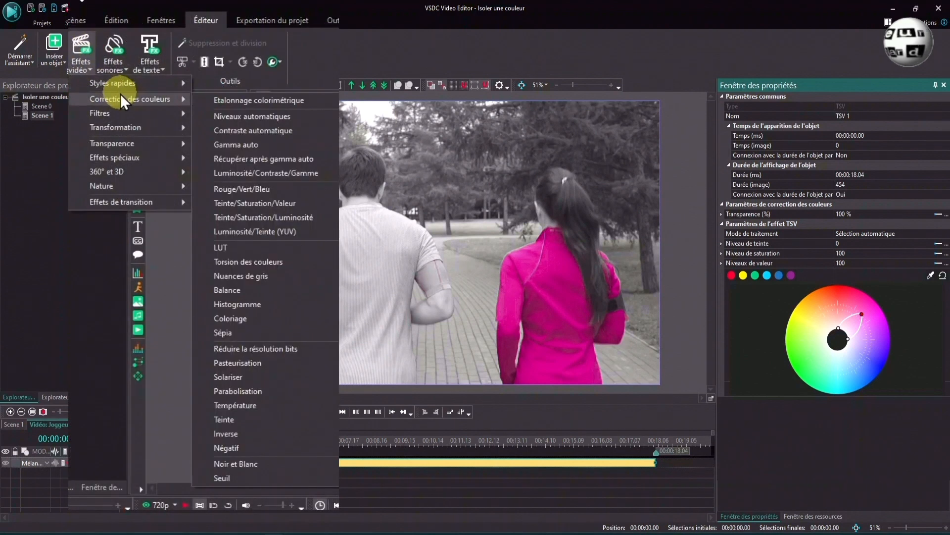
pyautogui.click(263, 205)
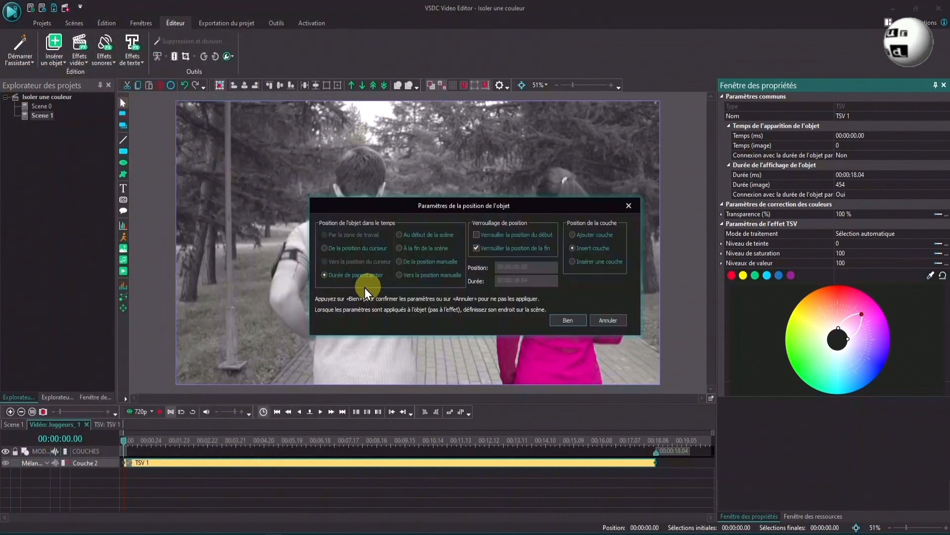
pyautogui.click(561, 323)
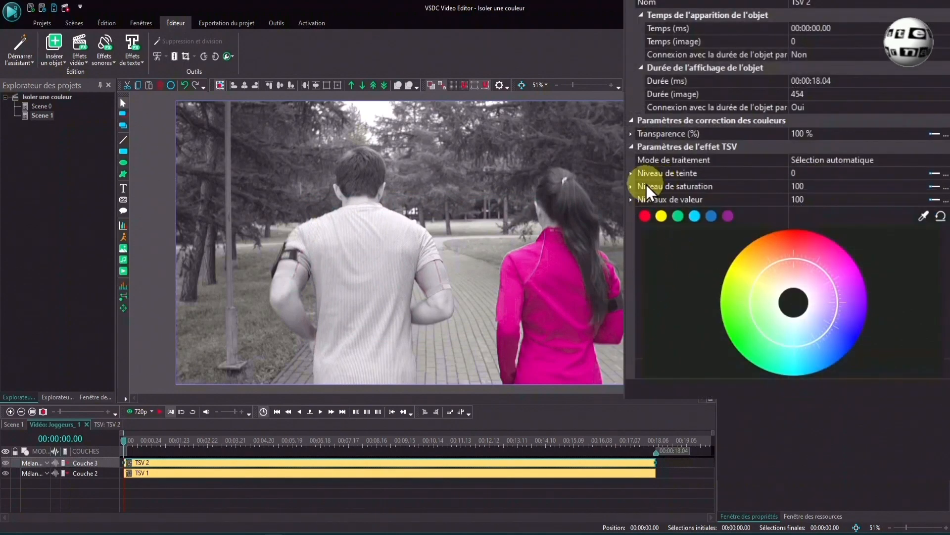
# Open the second effect's hue level curve and raise the constant hue value to 268
pyautogui.click(924, 173)
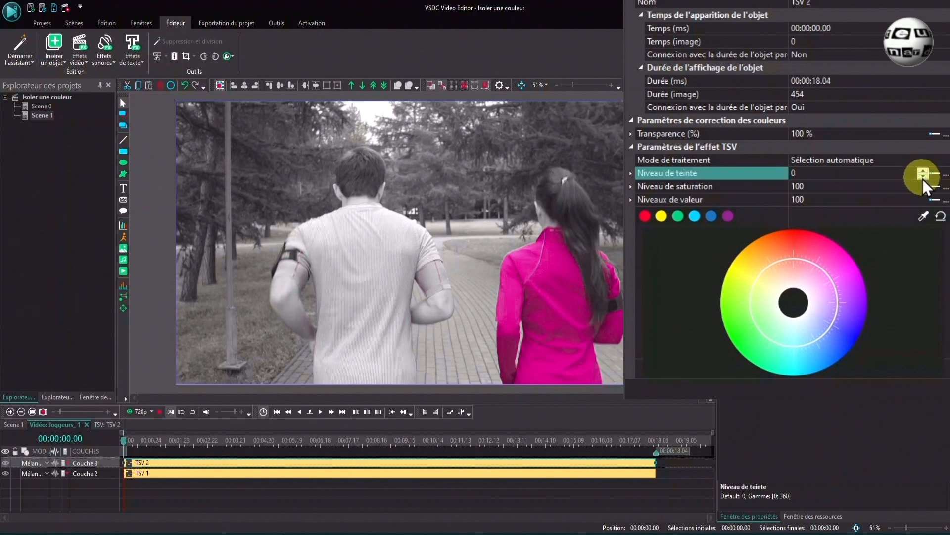
pyautogui.click(922, 172)
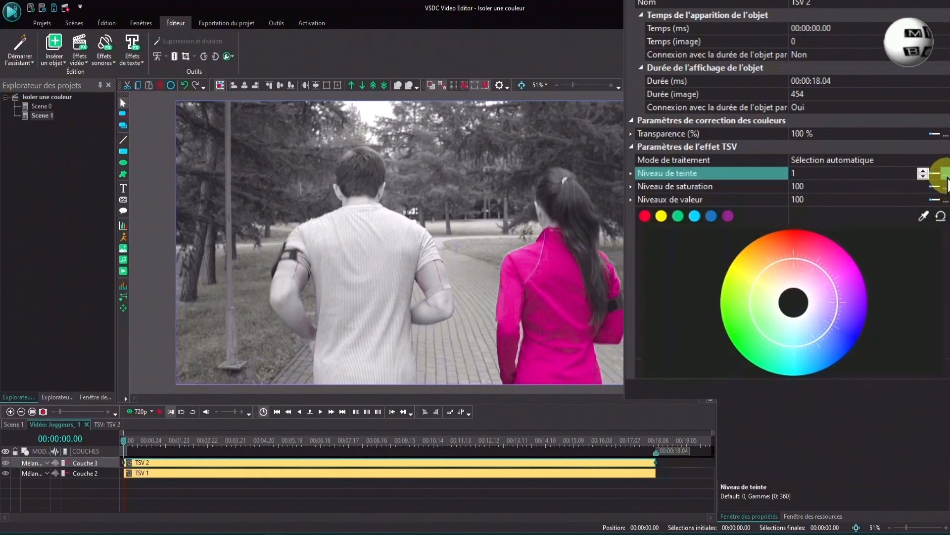
pyautogui.click(944, 174)
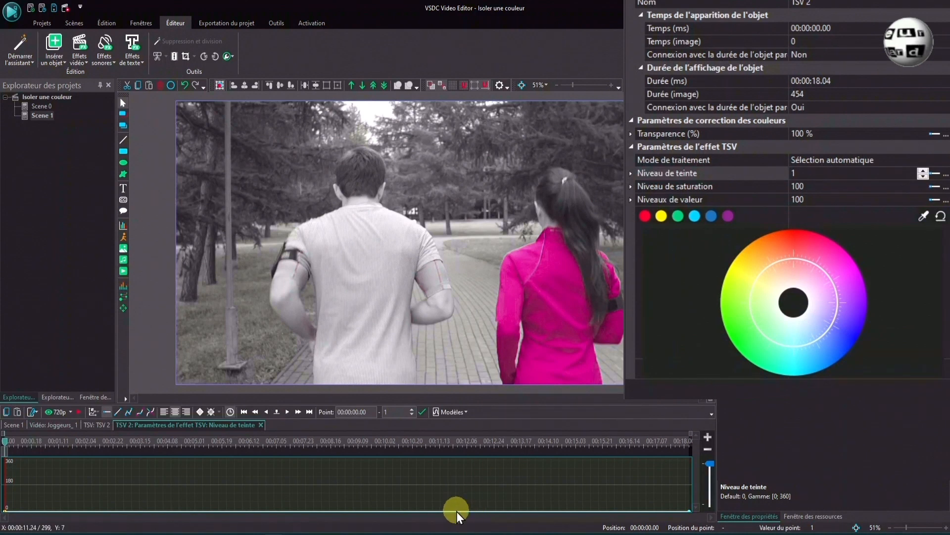
pyautogui.moveTo(454, 514); pyautogui.dragTo(466, 476)
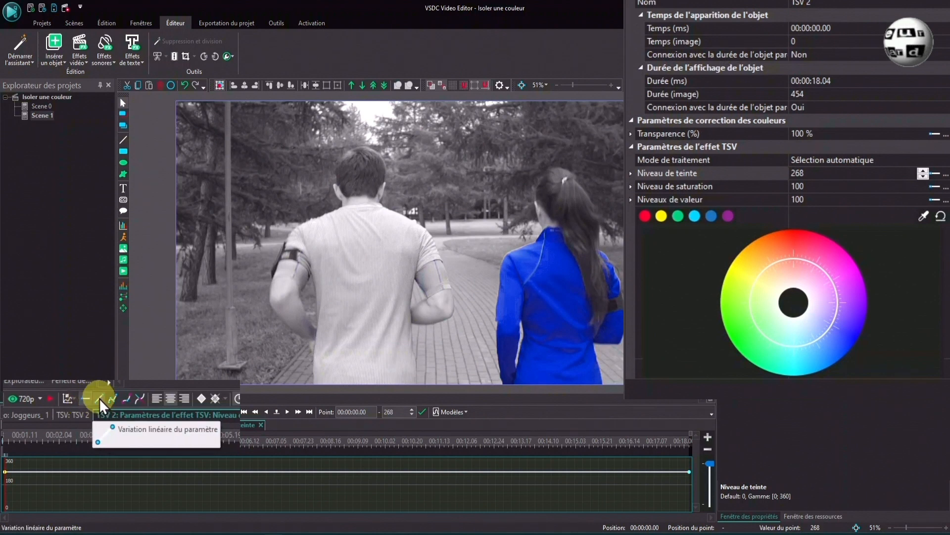
# Make the hue vary linearly from 7 at the start to 360 at the end of the clip, and play the scene
pyautogui.click(99, 397)
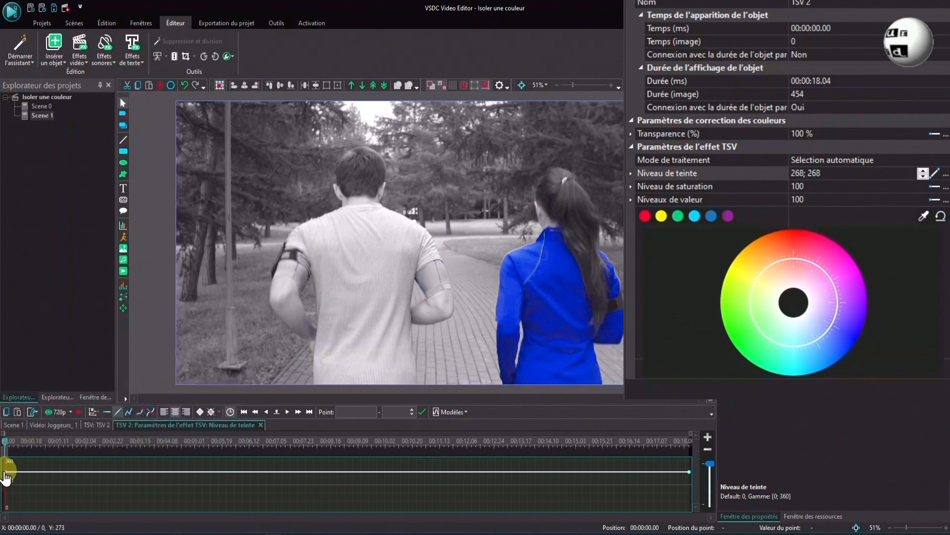
pyautogui.moveTo(6, 474); pyautogui.dragTo(3, 523)
pyautogui.click(689, 474)
pyautogui.click(689, 475)
pyautogui.moveTo(689, 476); pyautogui.dragTo(690, 458)
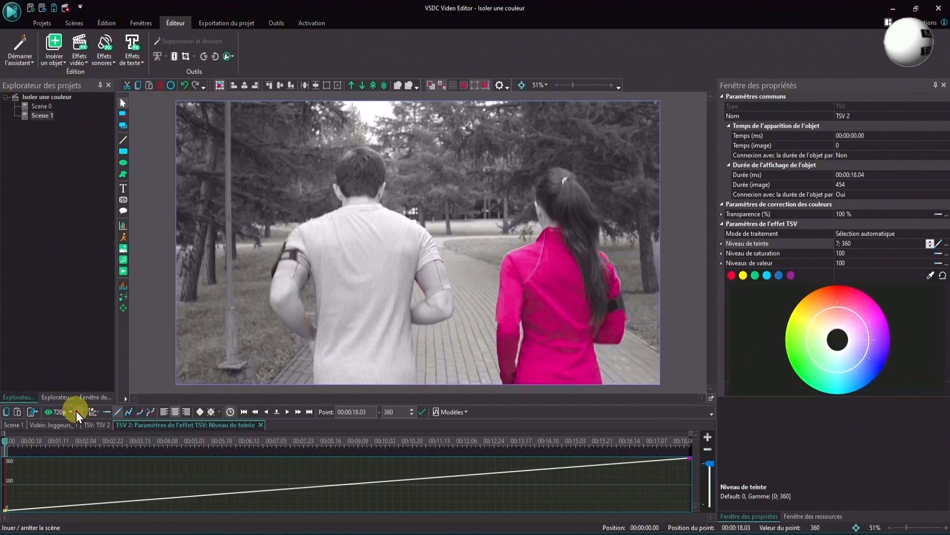
pyautogui.click(76, 411)
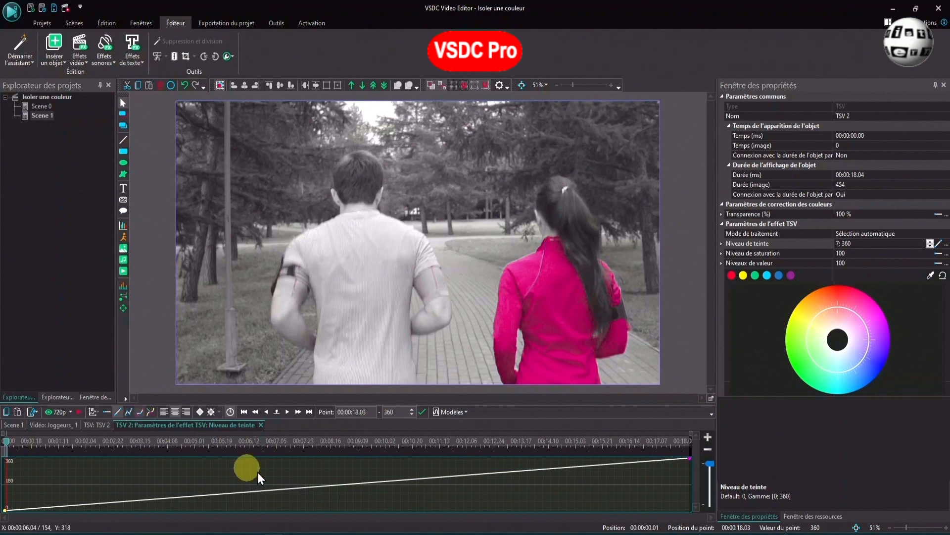
# Apply the ZigZag 4 model to the hue curve with a frequency of 10 Hz, and enlarge the curve area
pyautogui.click(458, 413)
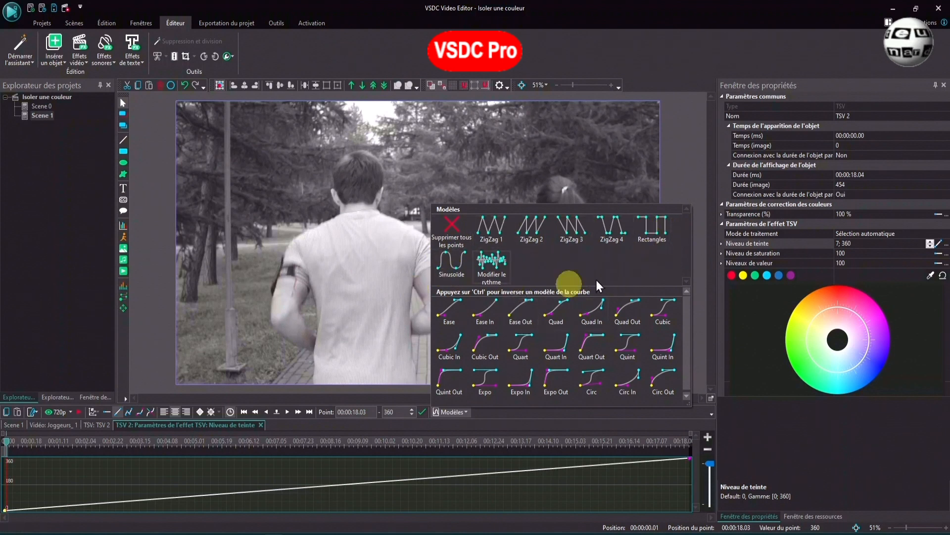
pyautogui.click(616, 235)
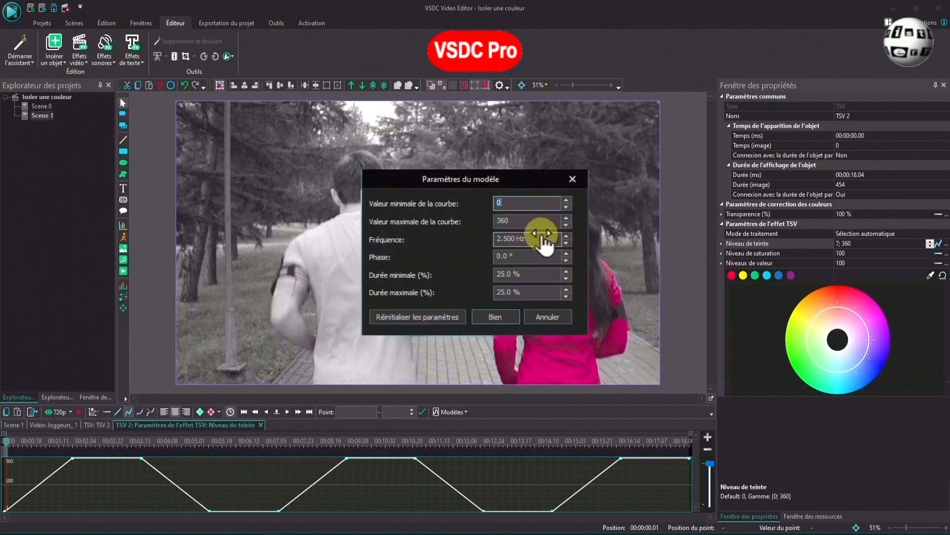
pyautogui.click(539, 240)
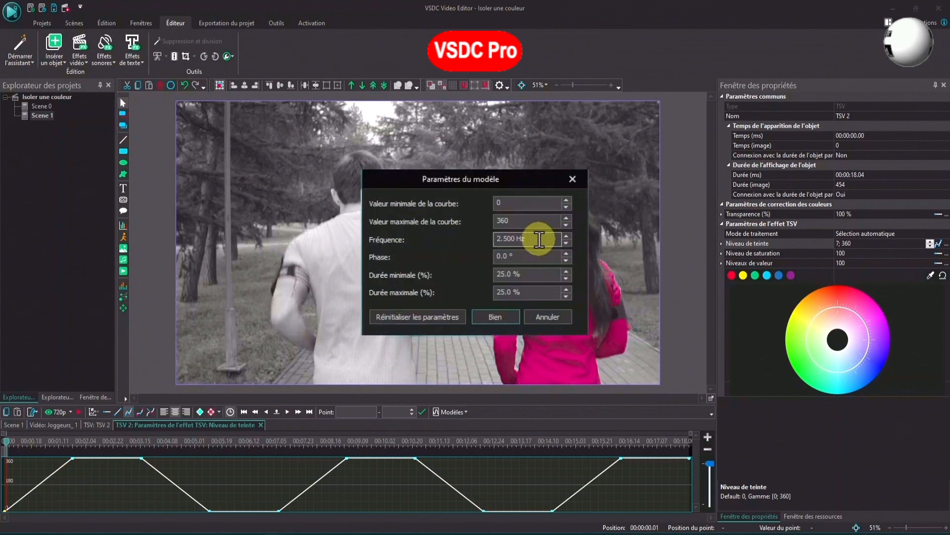
pyautogui.moveTo(539, 240); pyautogui.dragTo(455, 249)
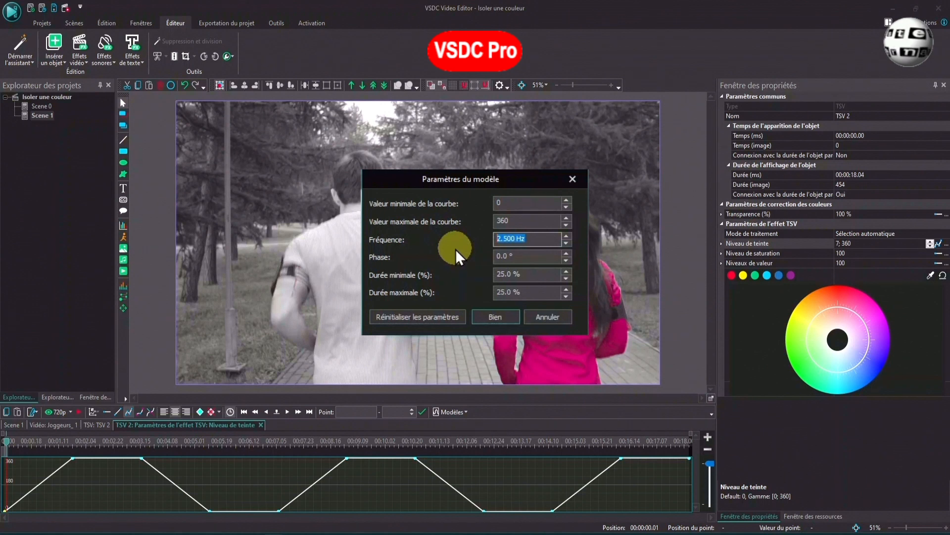
pyautogui.write('10')
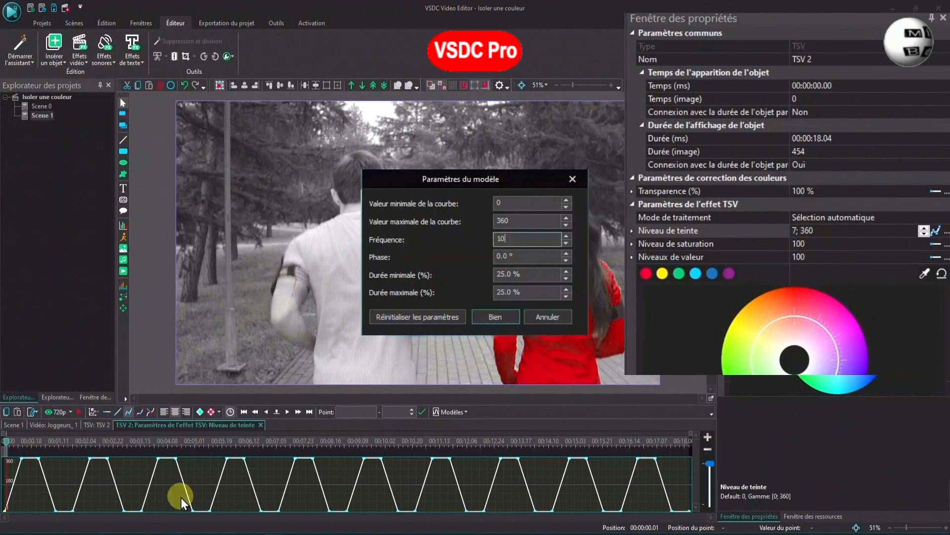
pyautogui.press('Return')
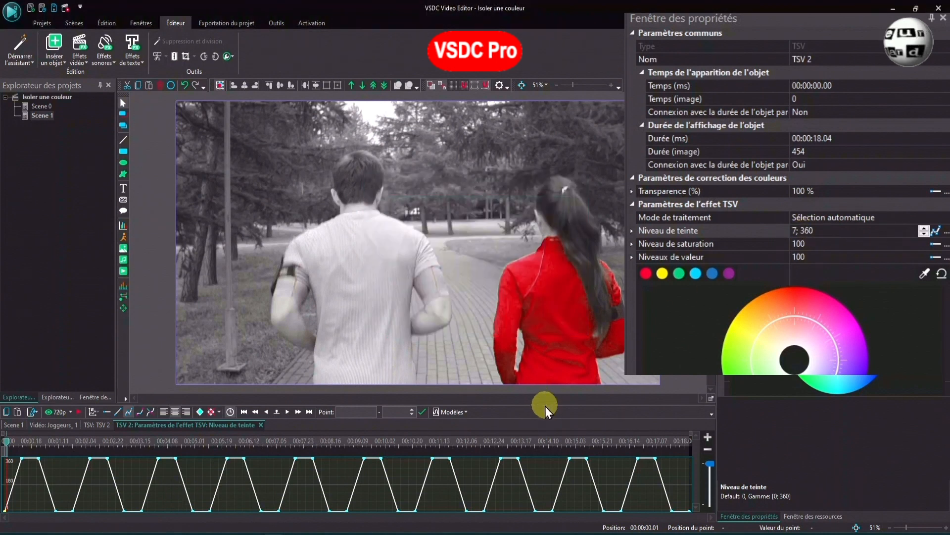
pyautogui.moveTo(545, 403); pyautogui.dragTo(548, 366)
pyautogui.moveTo(571, 85); pyautogui.dragTo(569, 85)
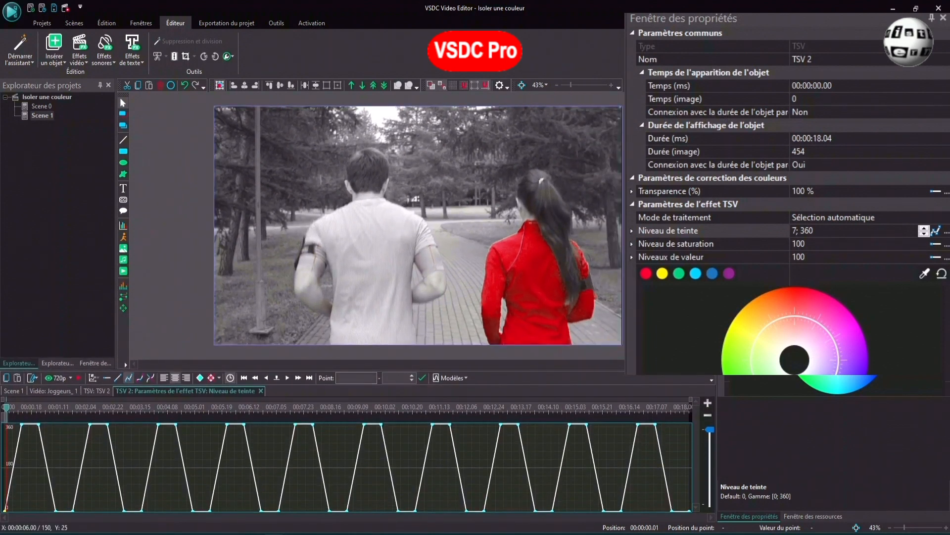
# Set the starting value of the hue level to 0, play the zigzag colour changes, and return to the start
pyautogui.click(6, 510)
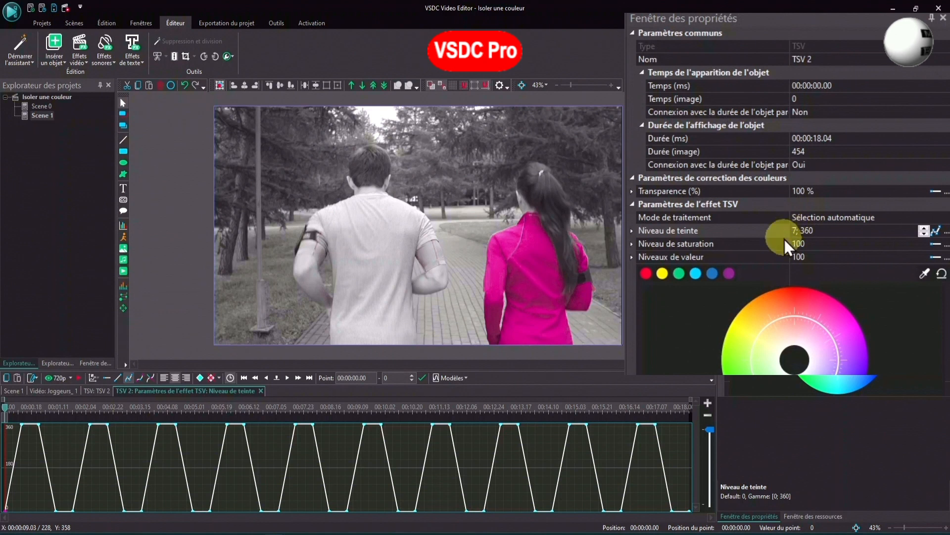
pyautogui.click(798, 230)
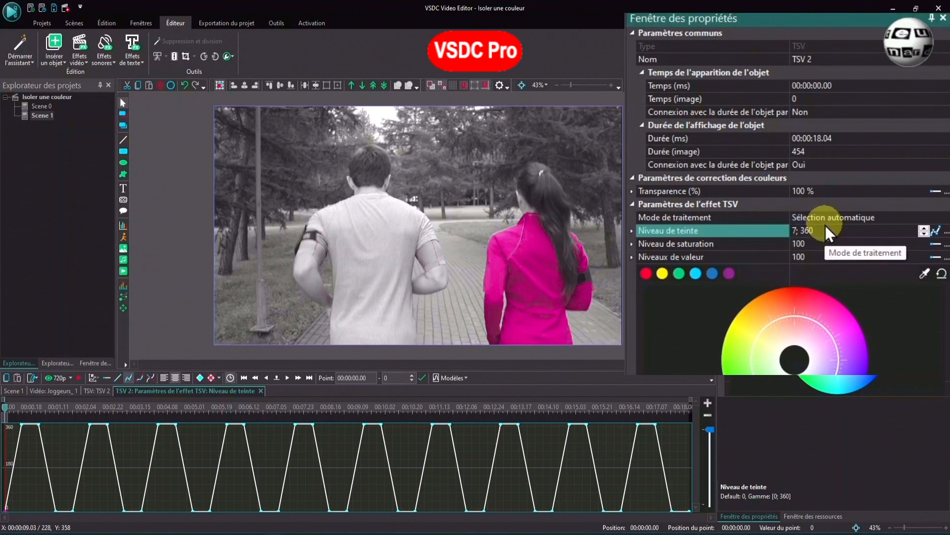
pyautogui.write('01')
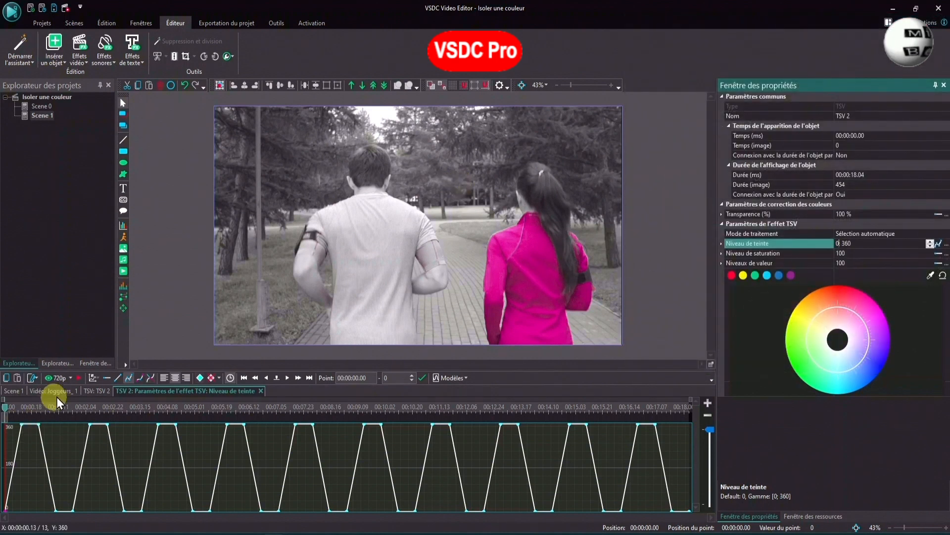
pyautogui.click(77, 378)
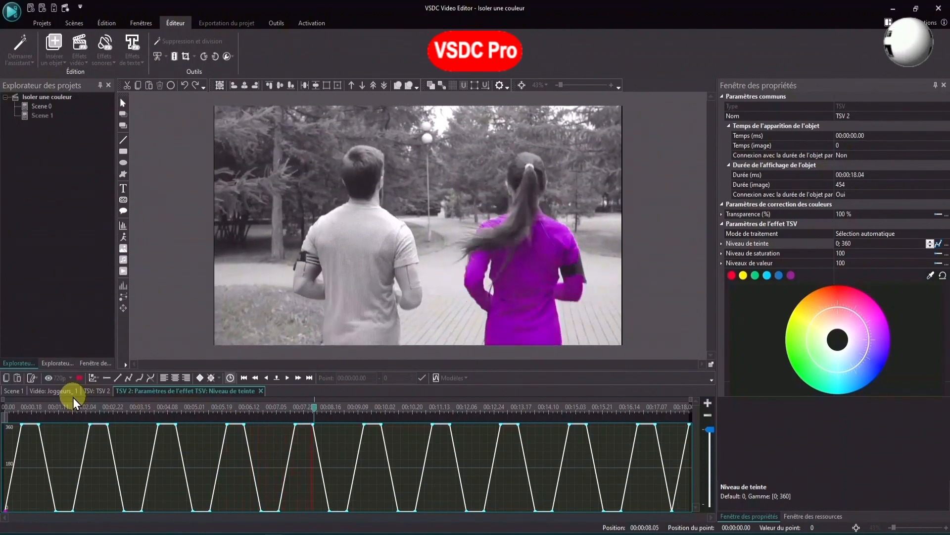
pyautogui.click(244, 378)
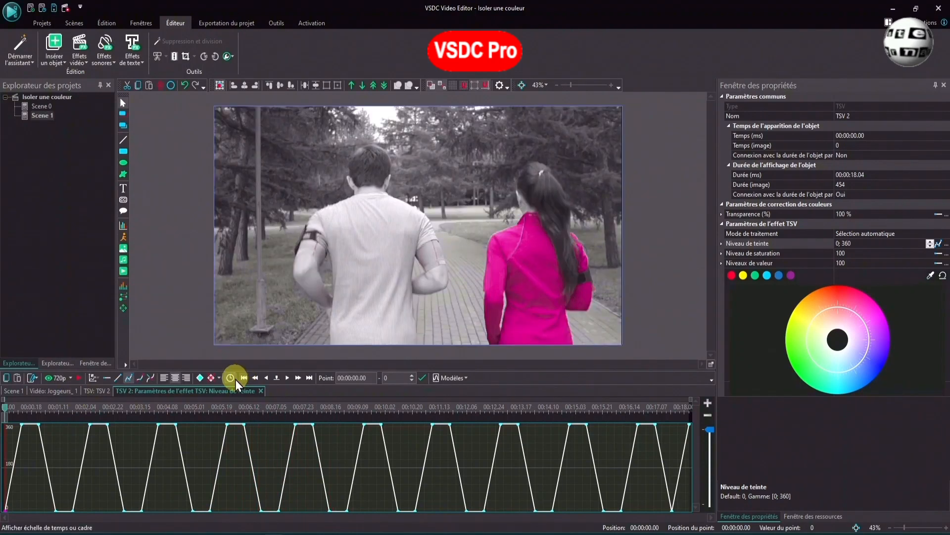
# Apply the Sinusoïde model to the hue curve with a frequency of 30 Hz, and preview the scene
pyautogui.click(449, 378)
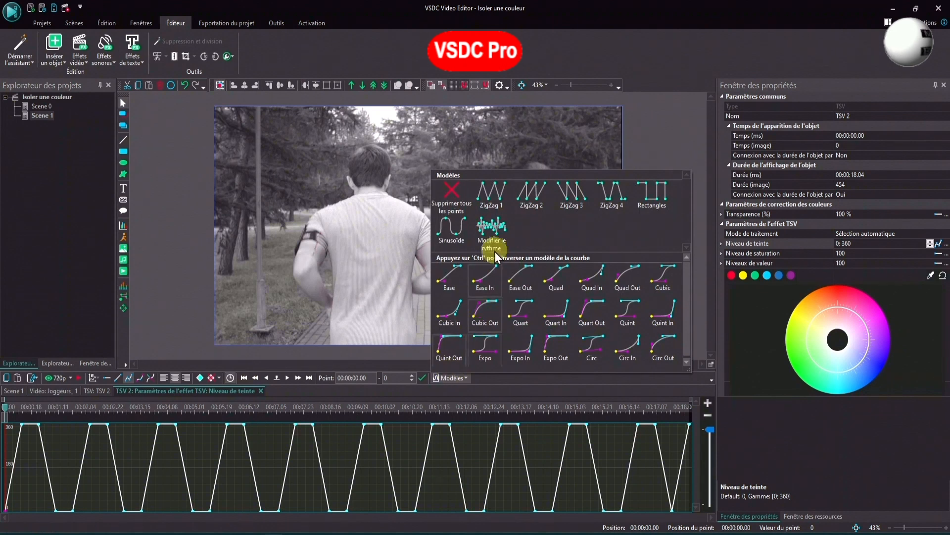
pyautogui.click(451, 232)
pyautogui.click(528, 238)
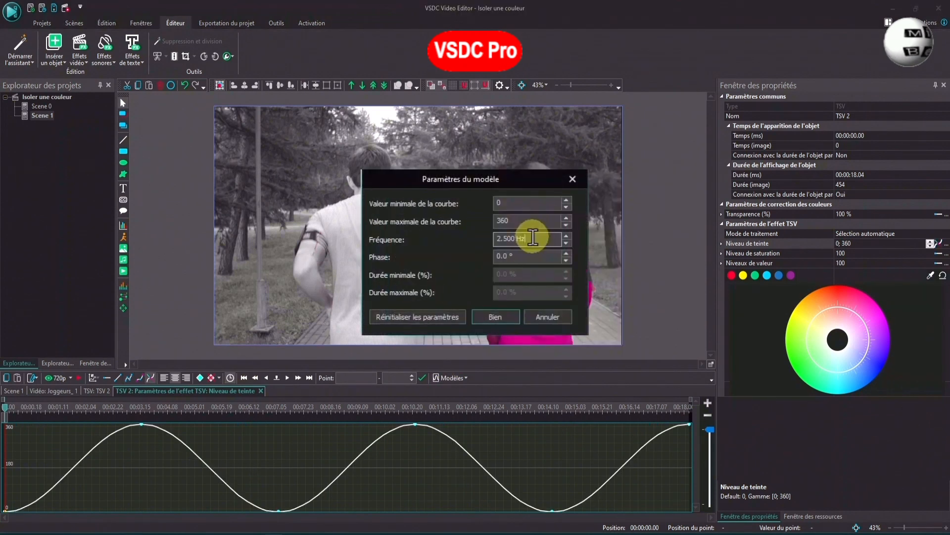
pyautogui.write('30')
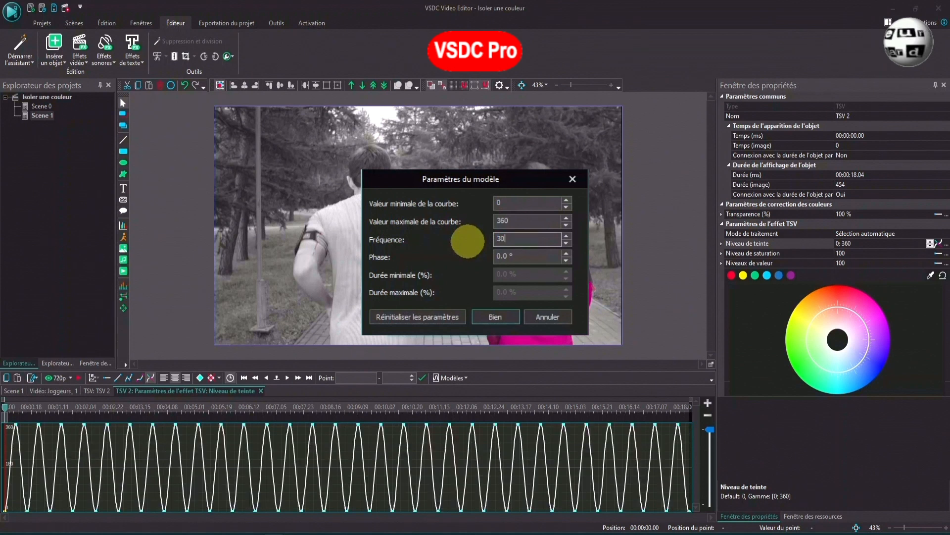
pyautogui.click(497, 320)
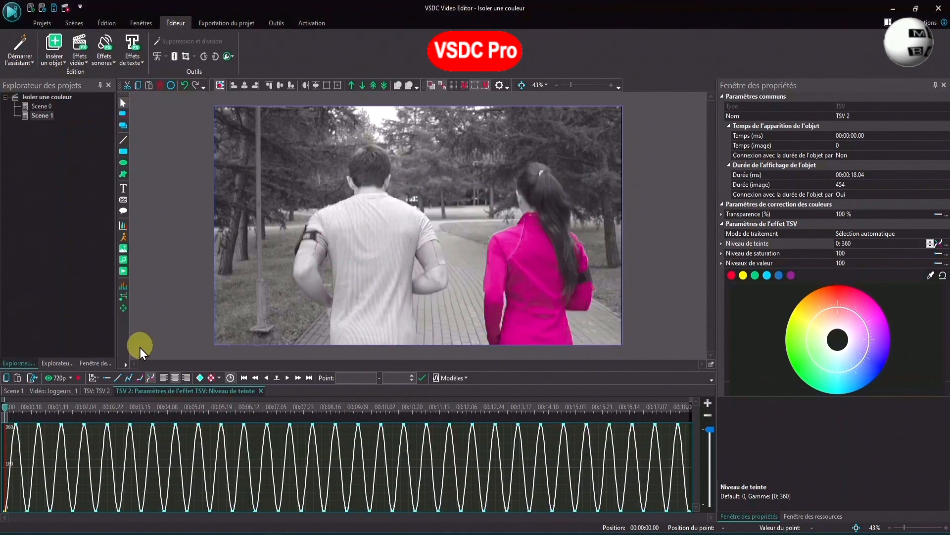
pyautogui.click(58, 379)
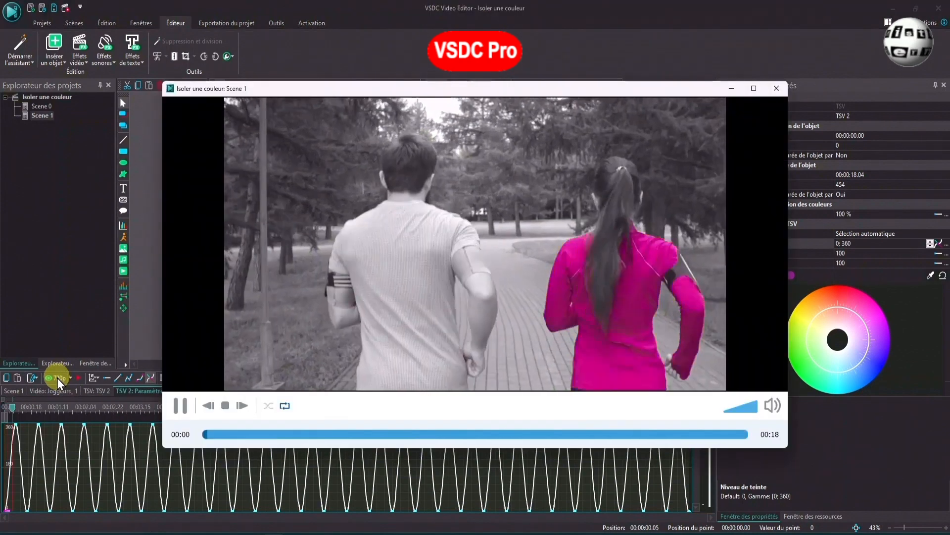